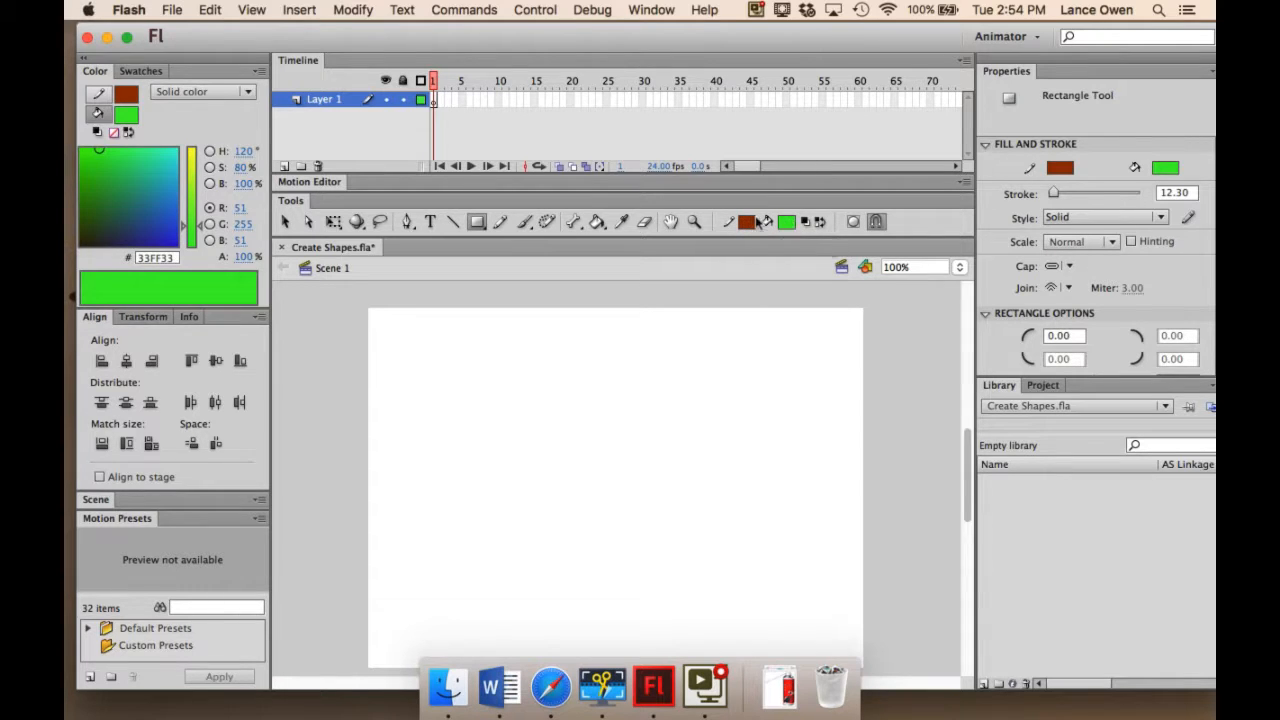
Draw a green circle with a brown outline, about 131 px in diameter, in the stage's upper-left area, and leave Object Drawing off.
left_click(479, 224)
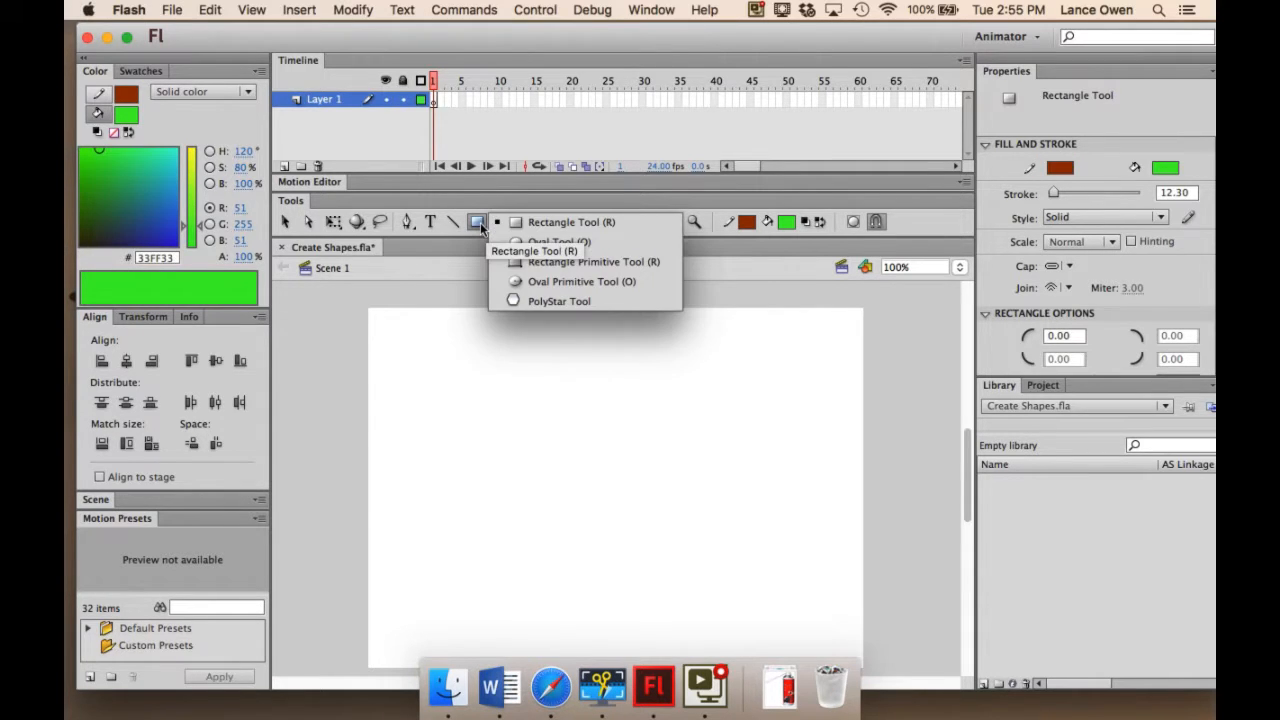
left_click(548, 241)
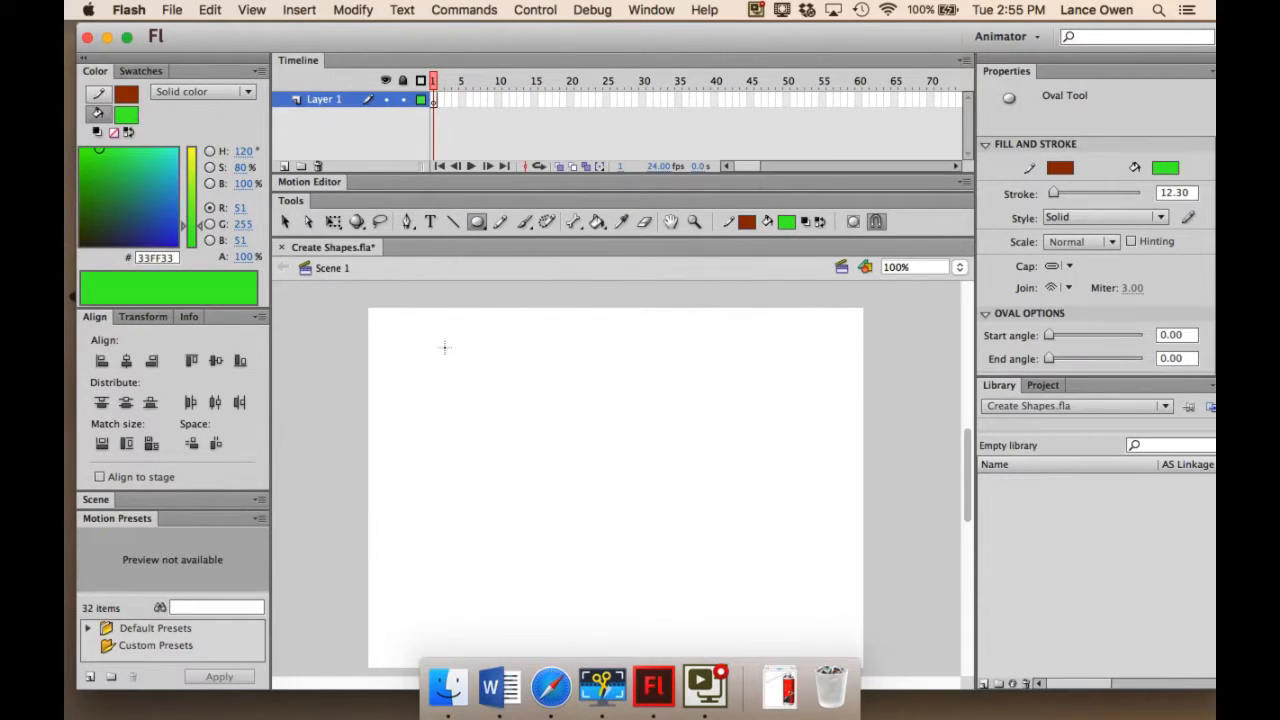
left_click_drag(433, 365, 548, 432)
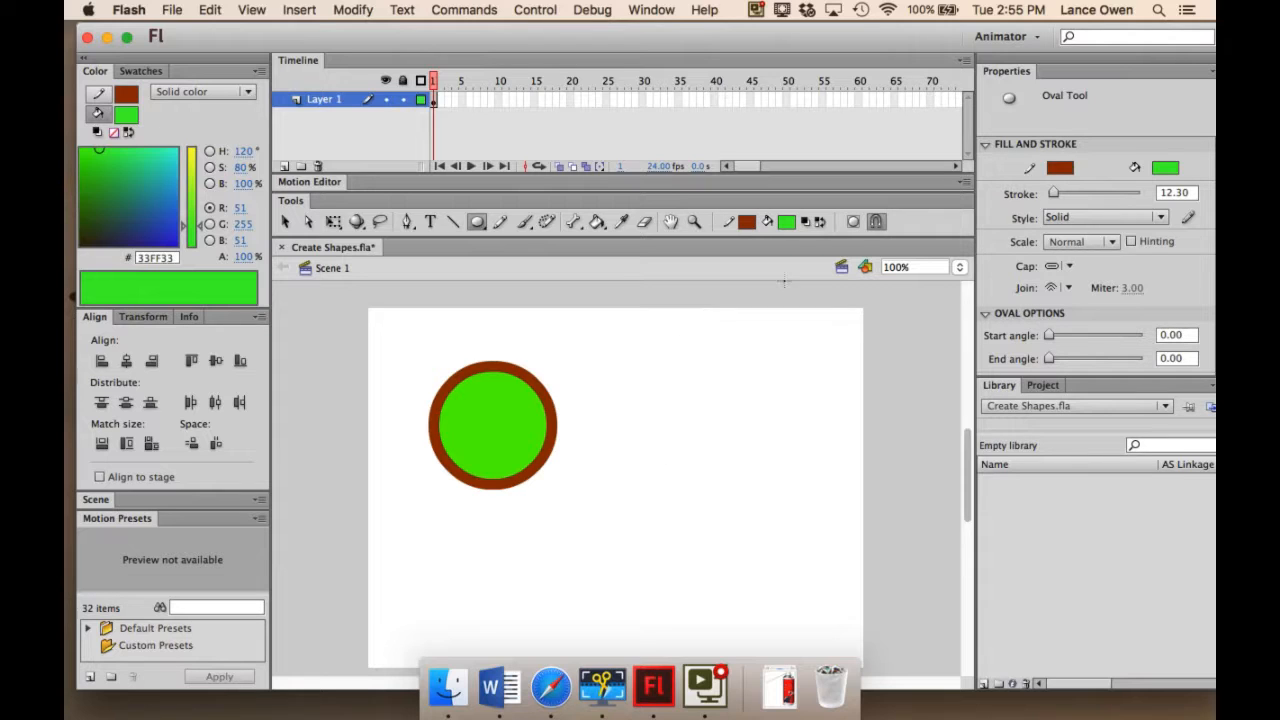
left_click(853, 222)
left_click(852, 223)
Select only the green fill of the circle with the Selection tool, and clear the selection.
left_click(284, 221)
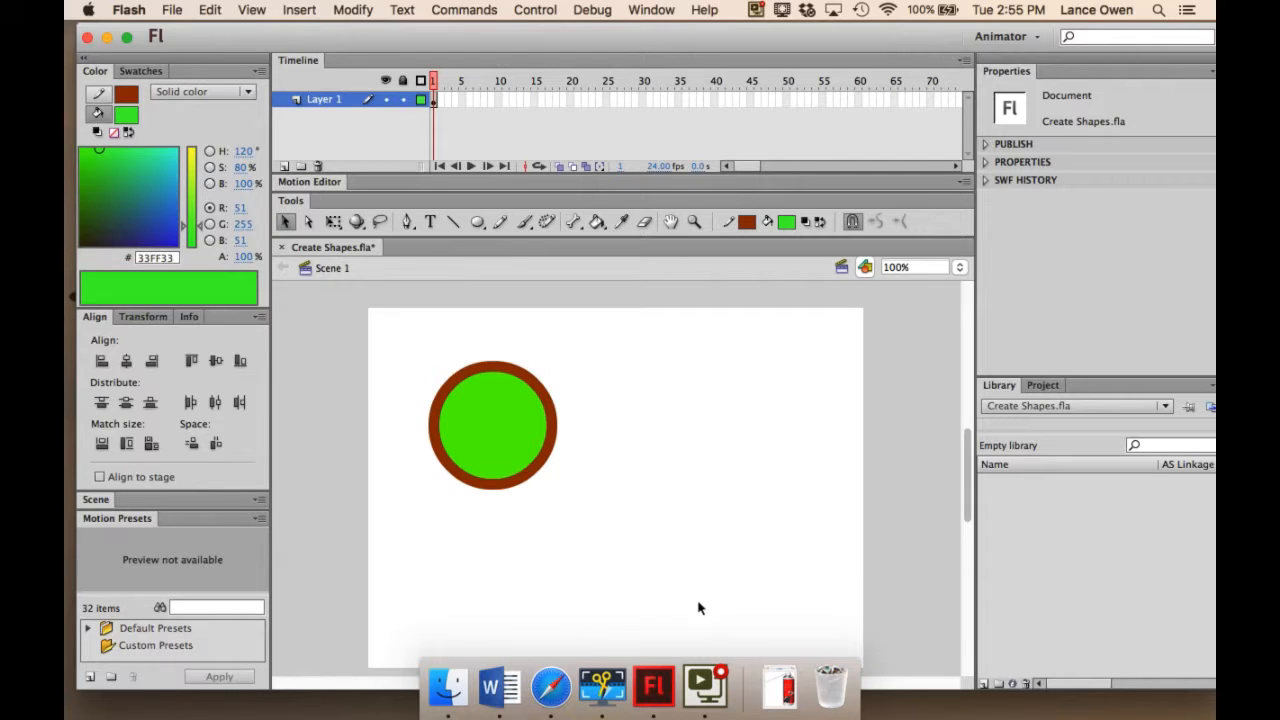
left_click(493, 437)
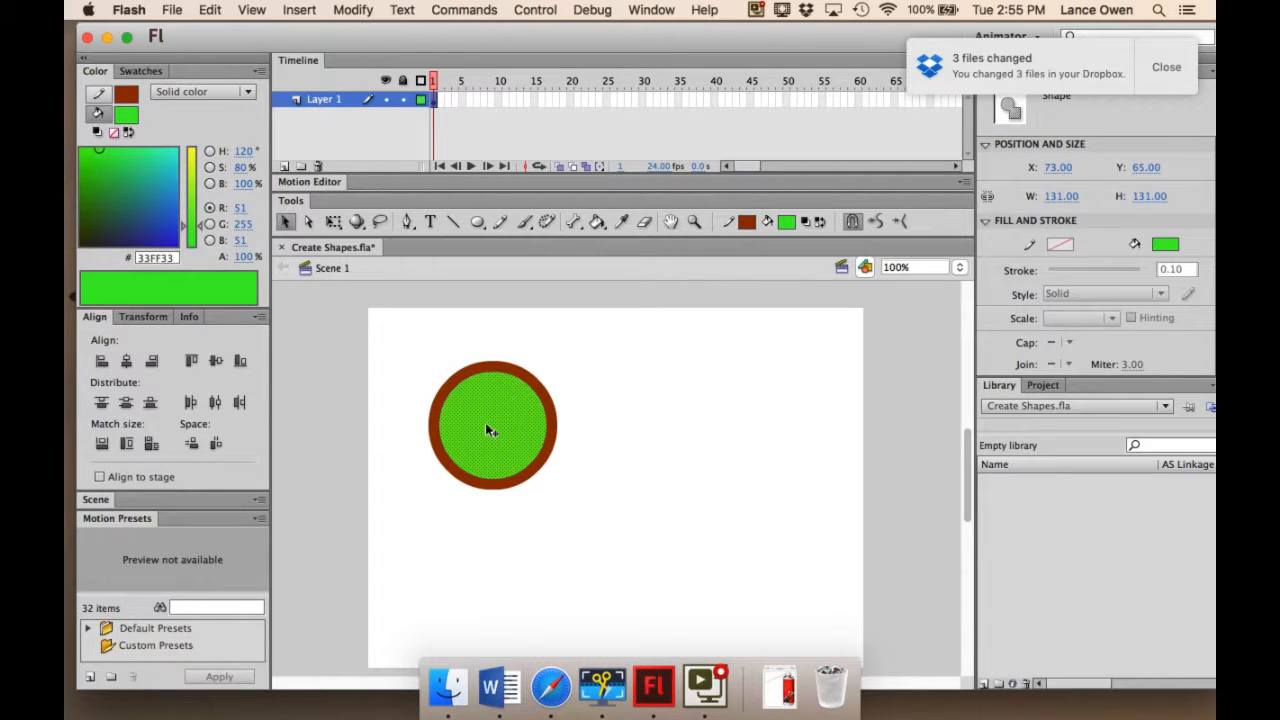
left_click(722, 530)
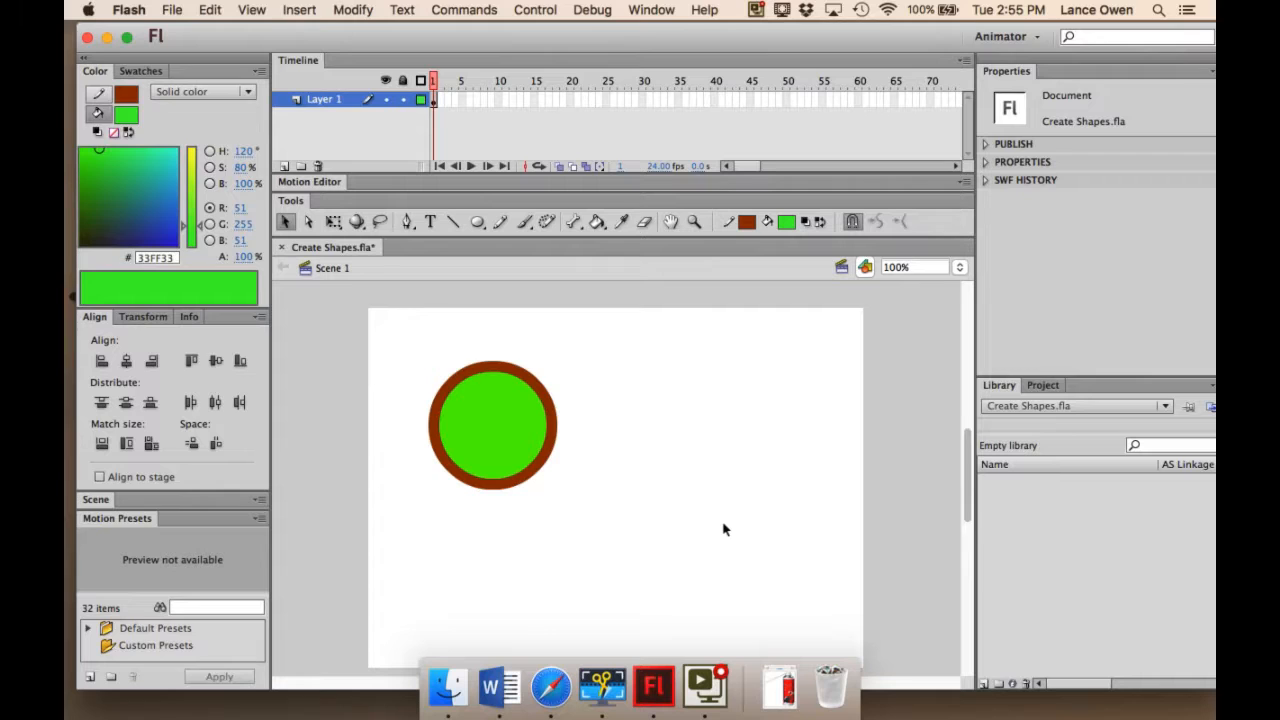
Select the circle's fill and outline together and set the stroke thickness to 16.10.
double_click(490, 425)
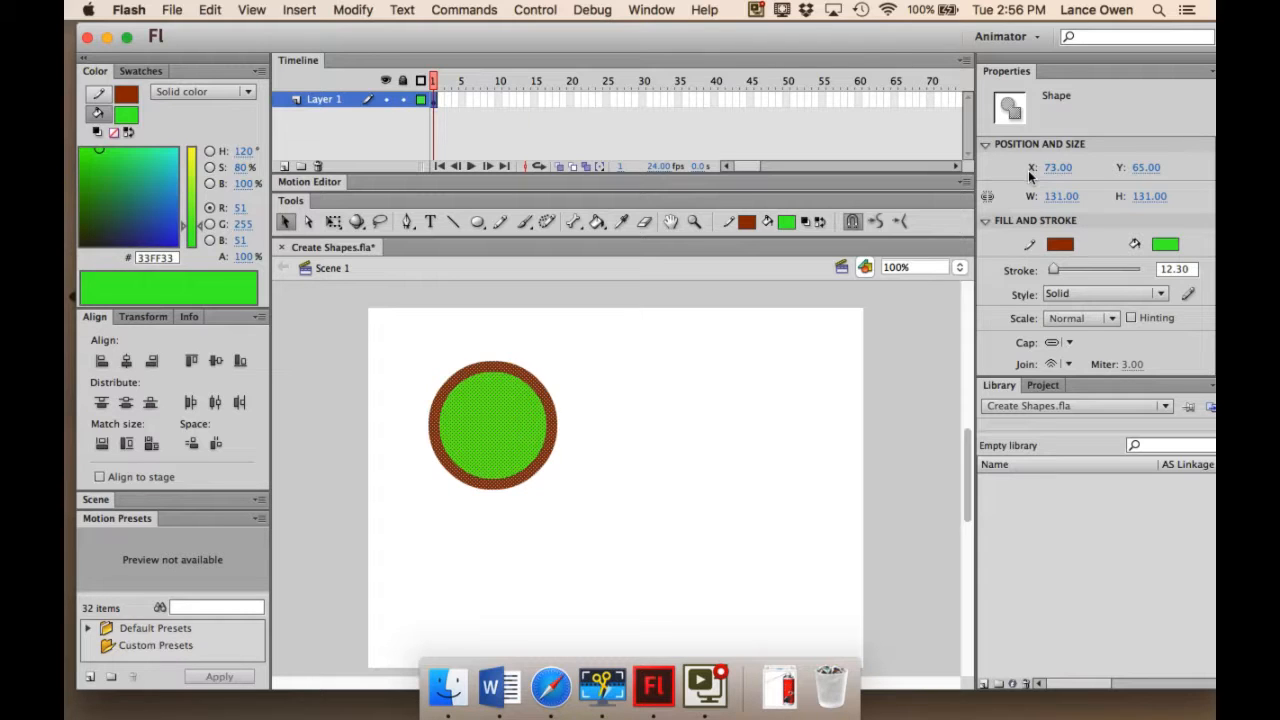
left_click(985, 221)
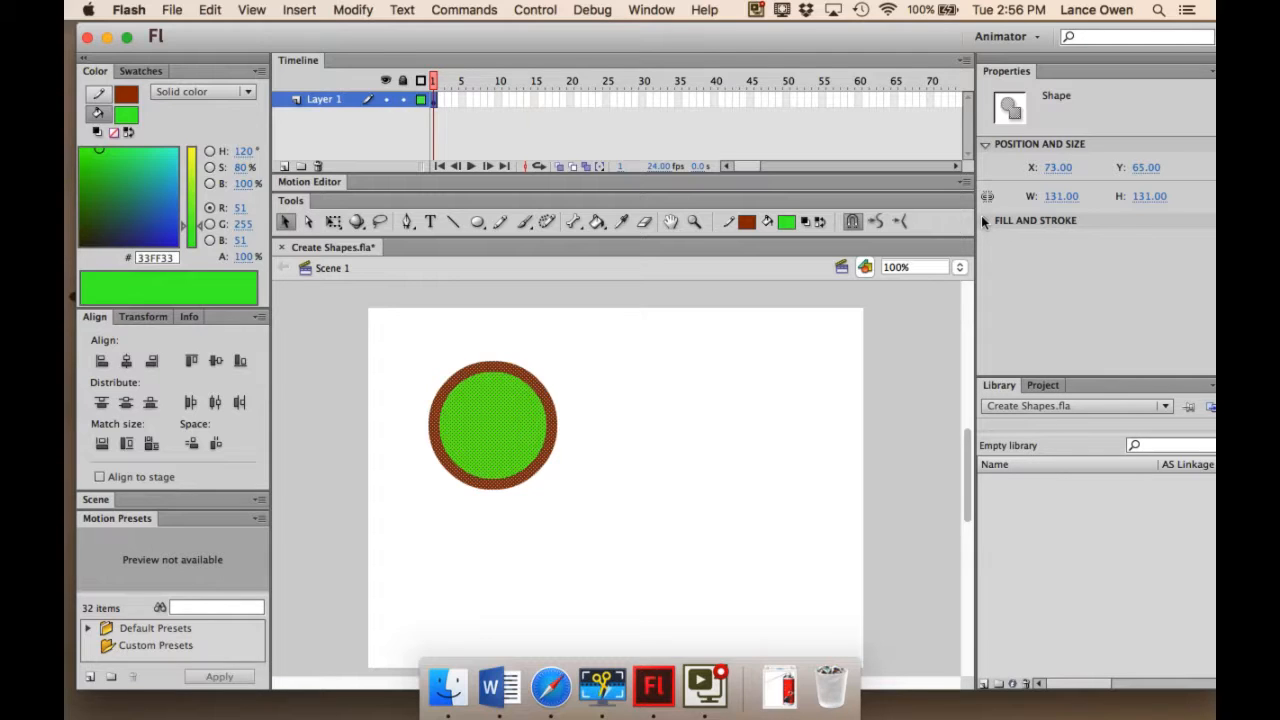
left_click(981, 215)
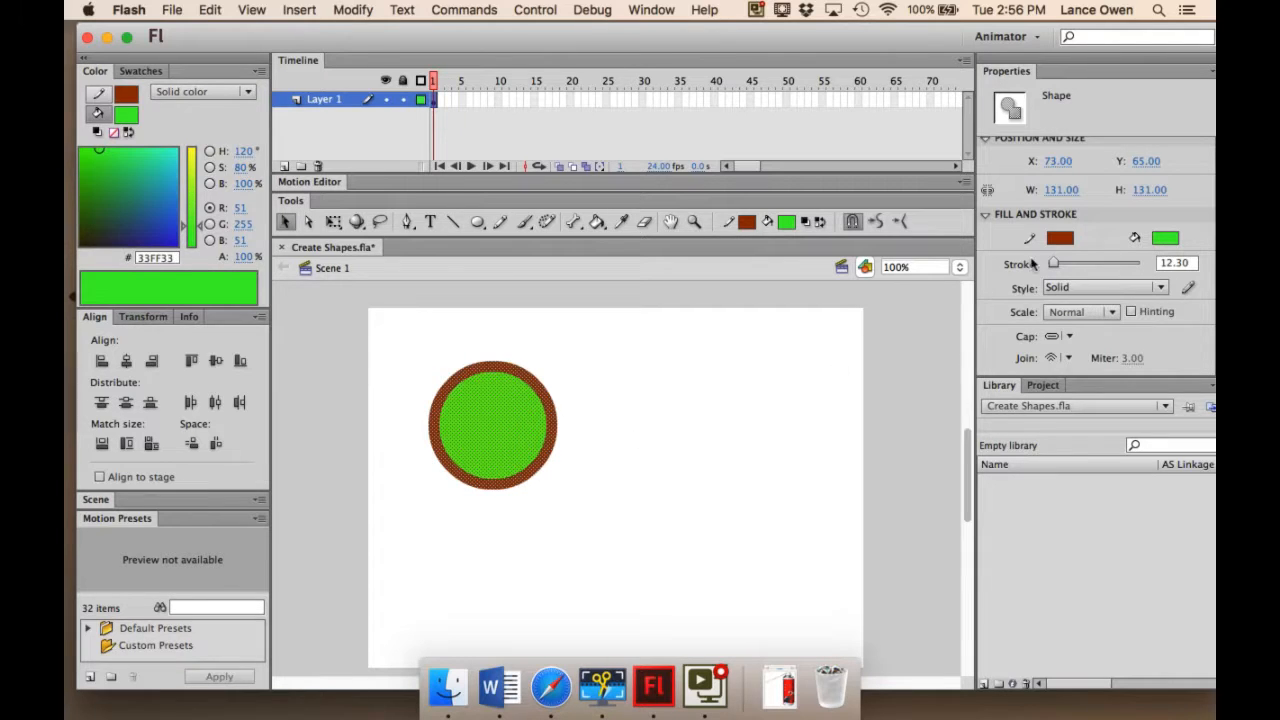
mouse_move(1052, 262)
left_mouse_down()
mouse_move(1106, 262)
mouse_move(1052, 267)
left_mouse_up()
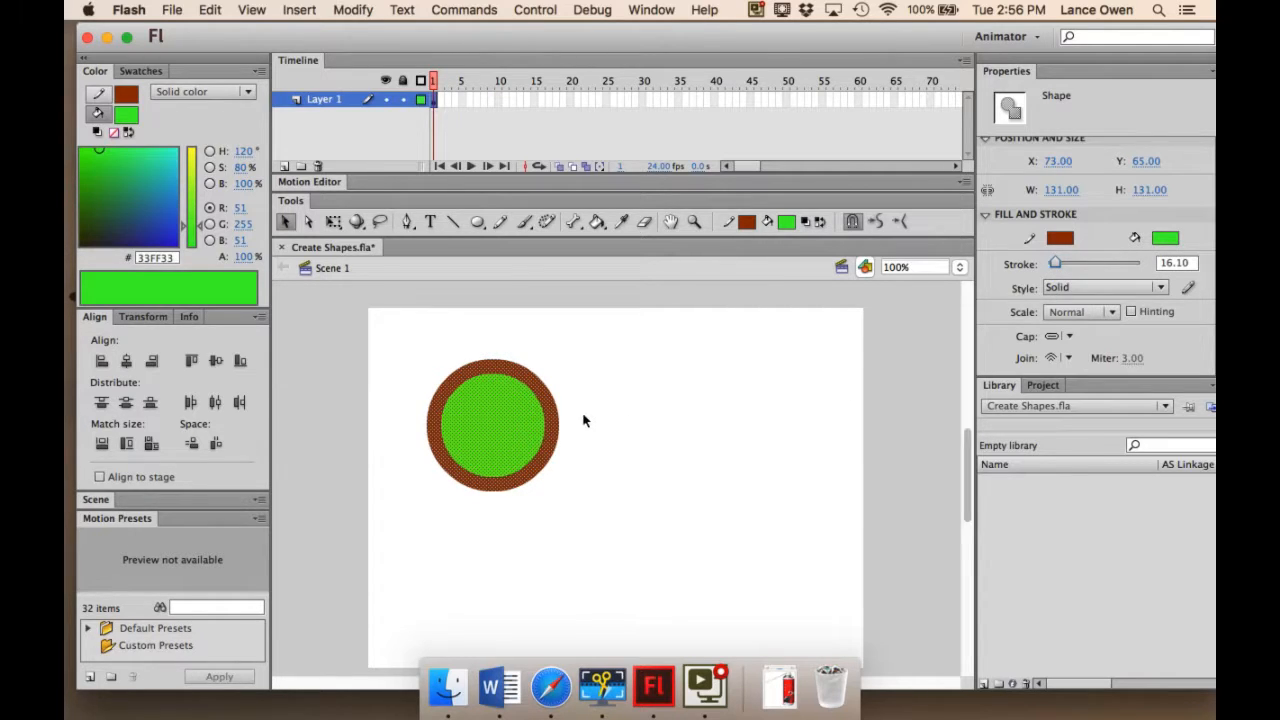
Change the selected circle's fill to dark green 009900 and deselect it.
left_click(1165, 237)
left_click(1015, 271)
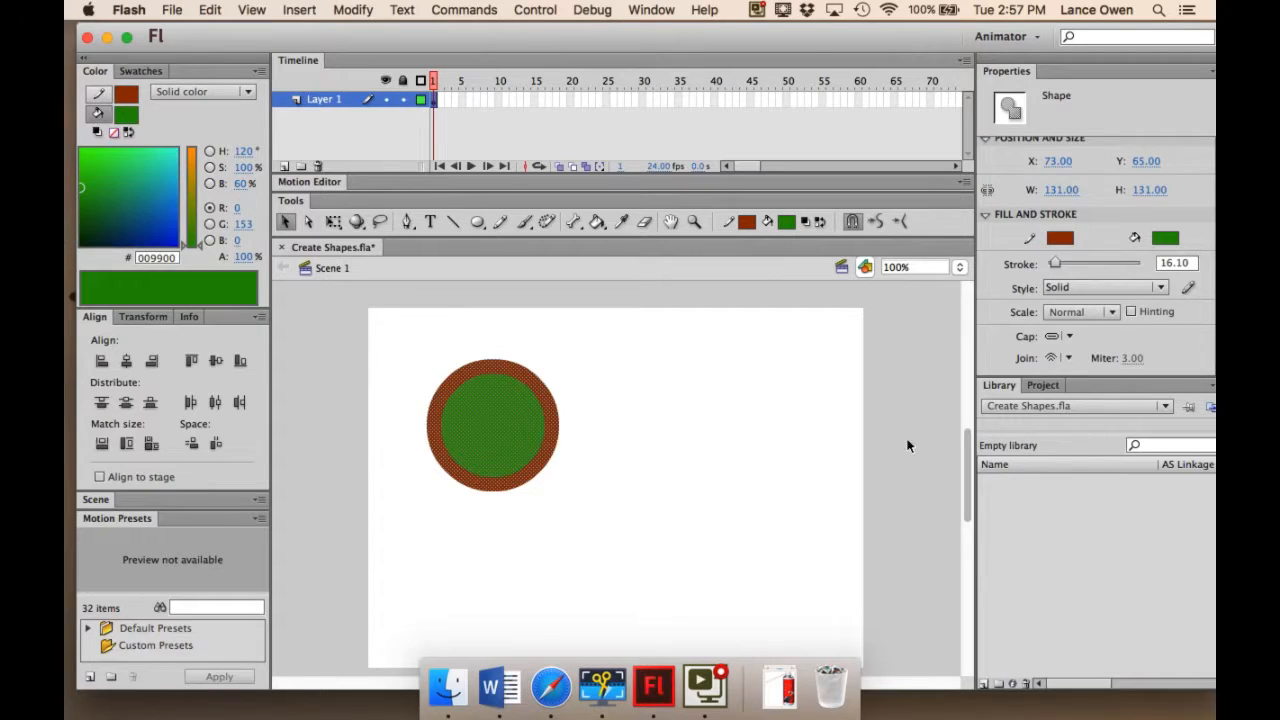
left_click(767, 417)
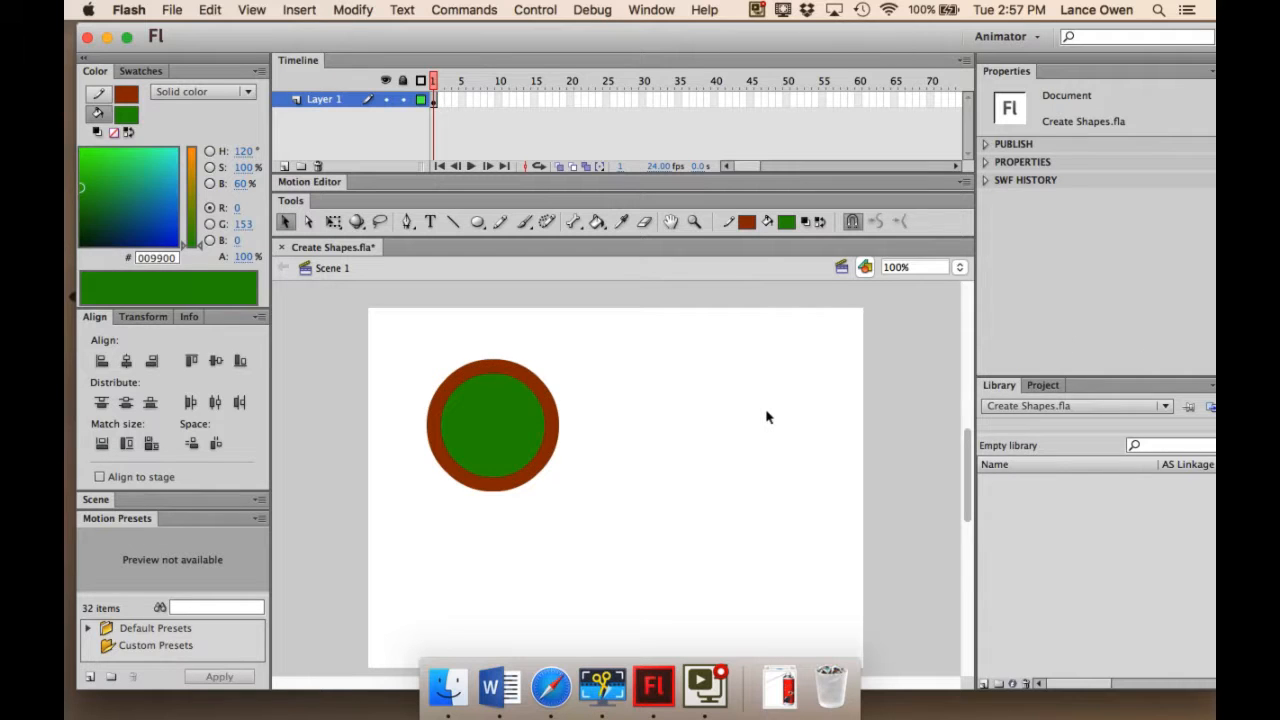
Draw a second circle about 160 px in diameter right of the green one, with a black outline and blue fill 333399.
left_click(477, 222)
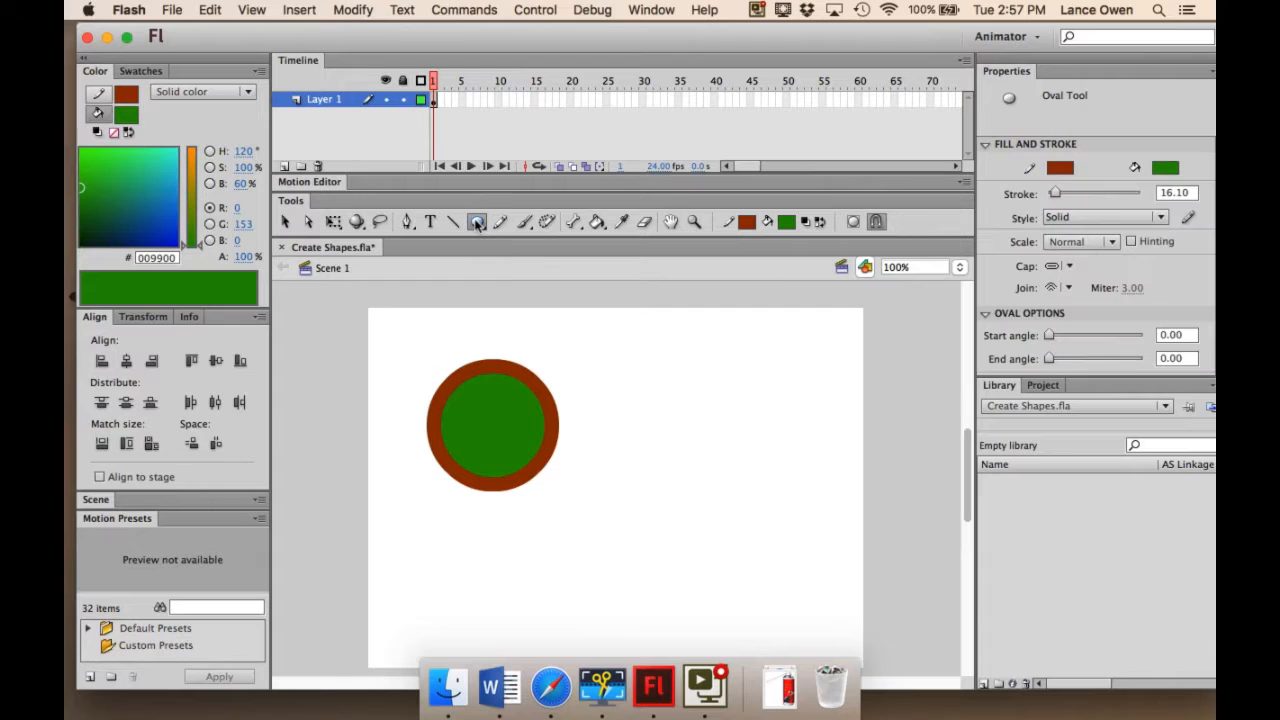
left_click(746, 222)
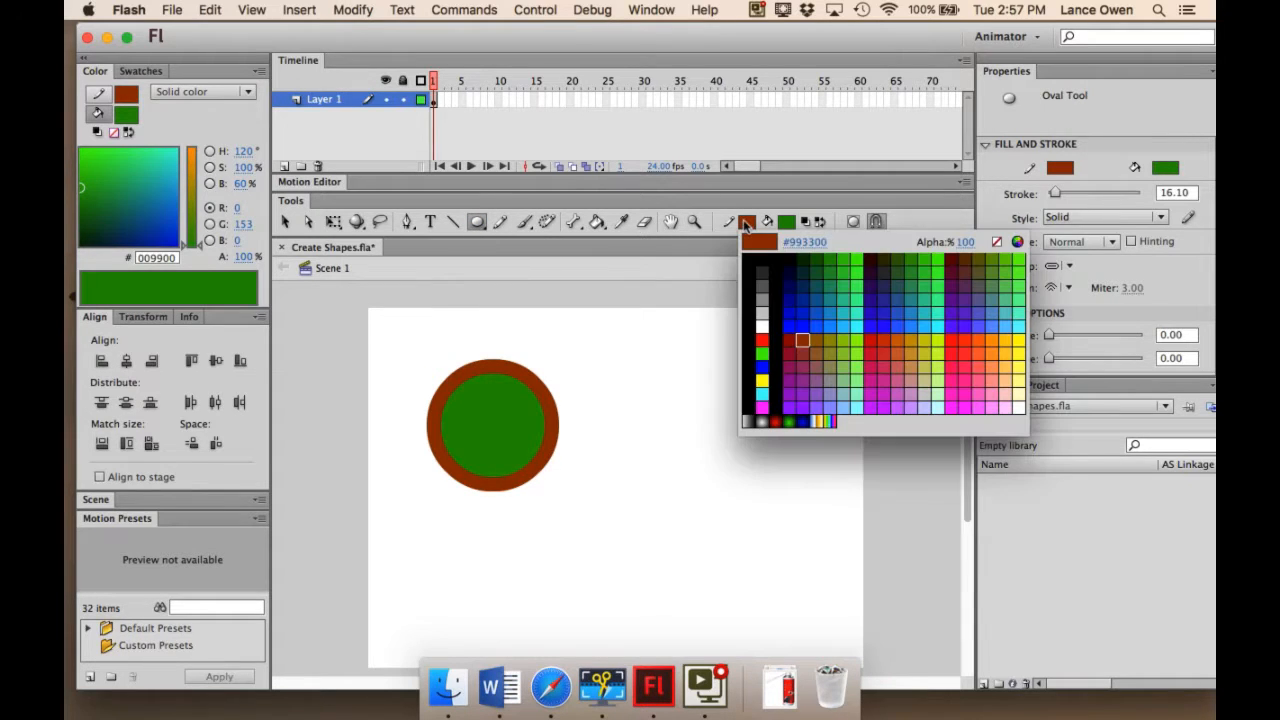
left_click(762, 264)
left_click(787, 222)
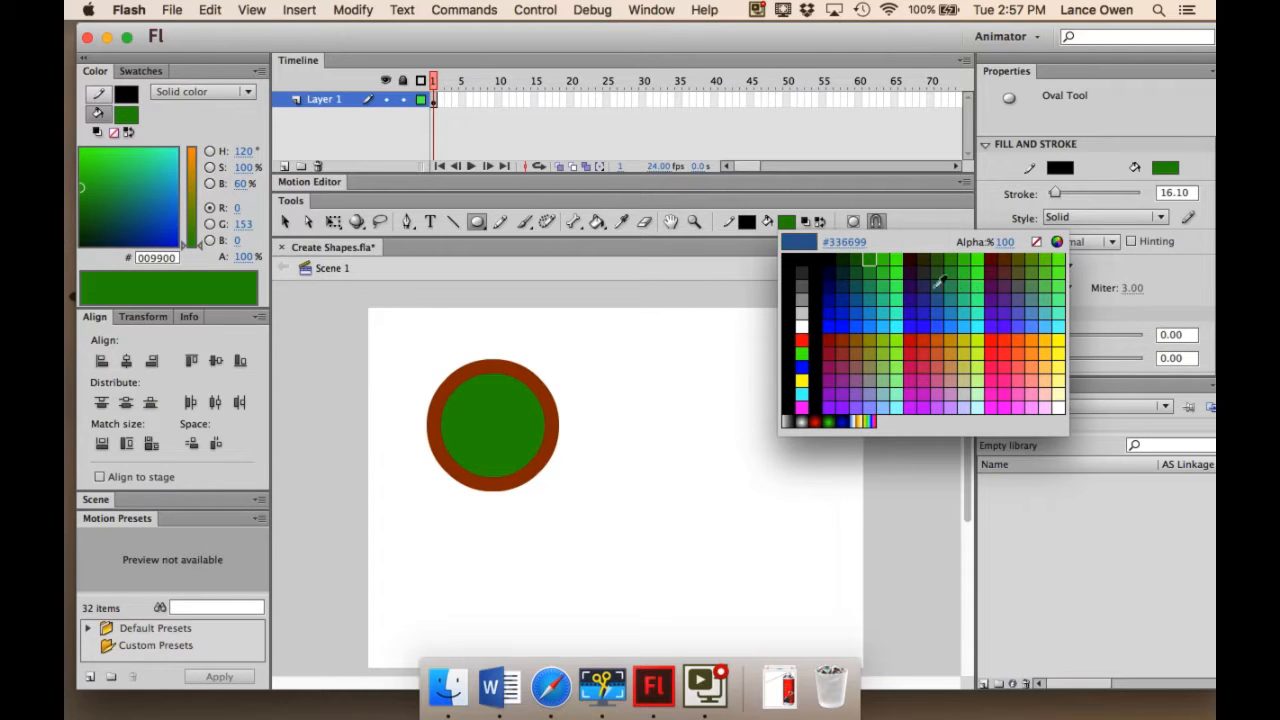
left_click(931, 280)
mouse_move(654, 384)
left_mouse_down()
mouse_move(768, 481)
mouse_move(795, 524)
left_mouse_up()
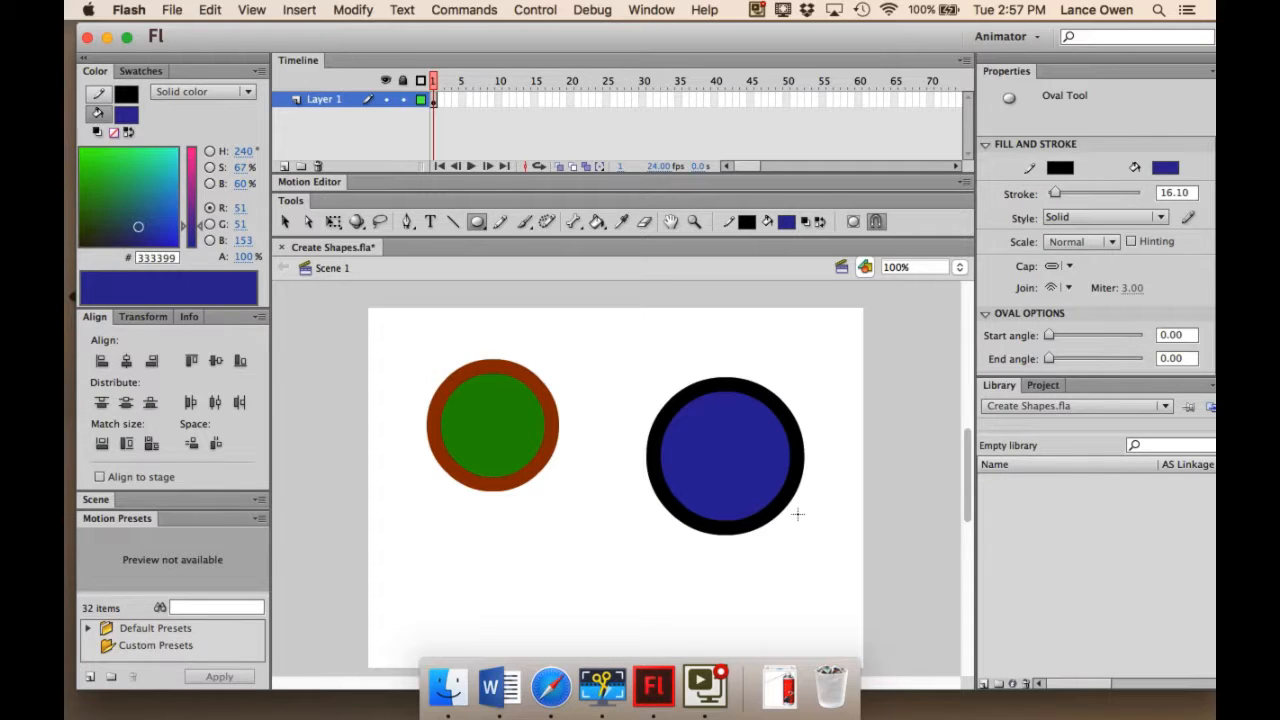
Select the blue circle with its outline, move it over the green circle, and move it back off without deselecting.
left_click(284, 222)
double_click(729, 460)
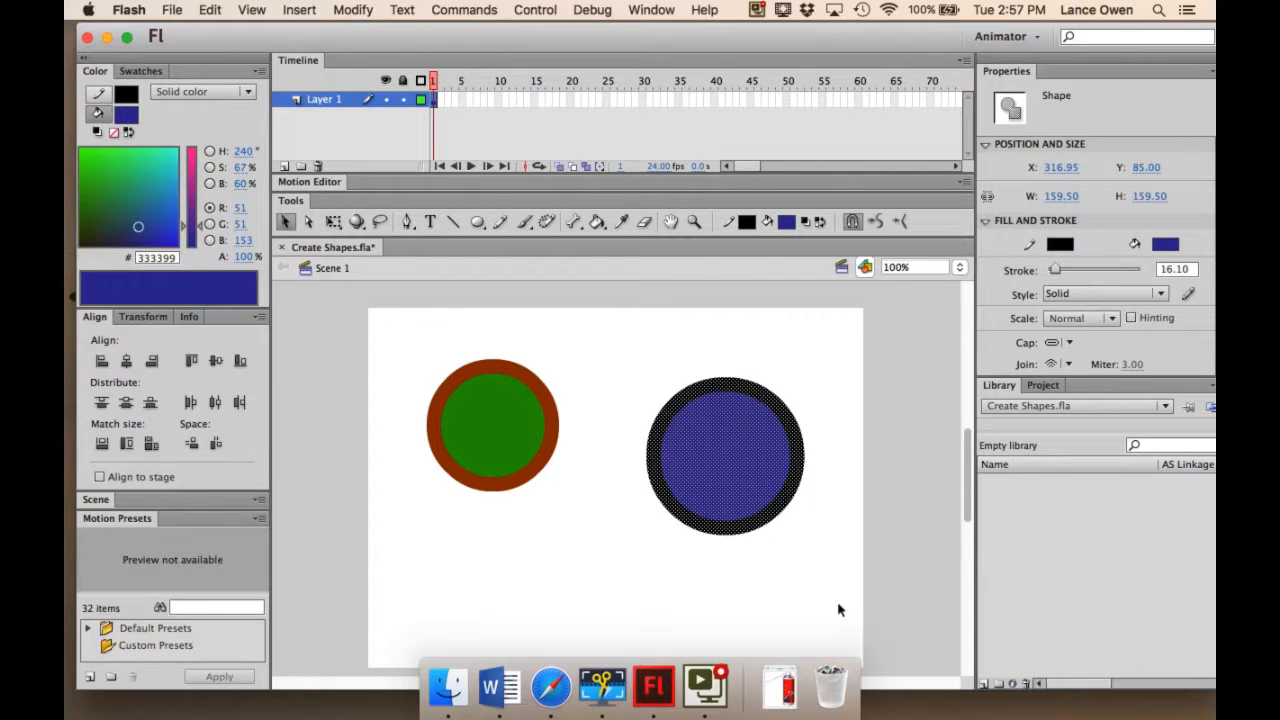
left_click_drag(753, 477, 615, 457)
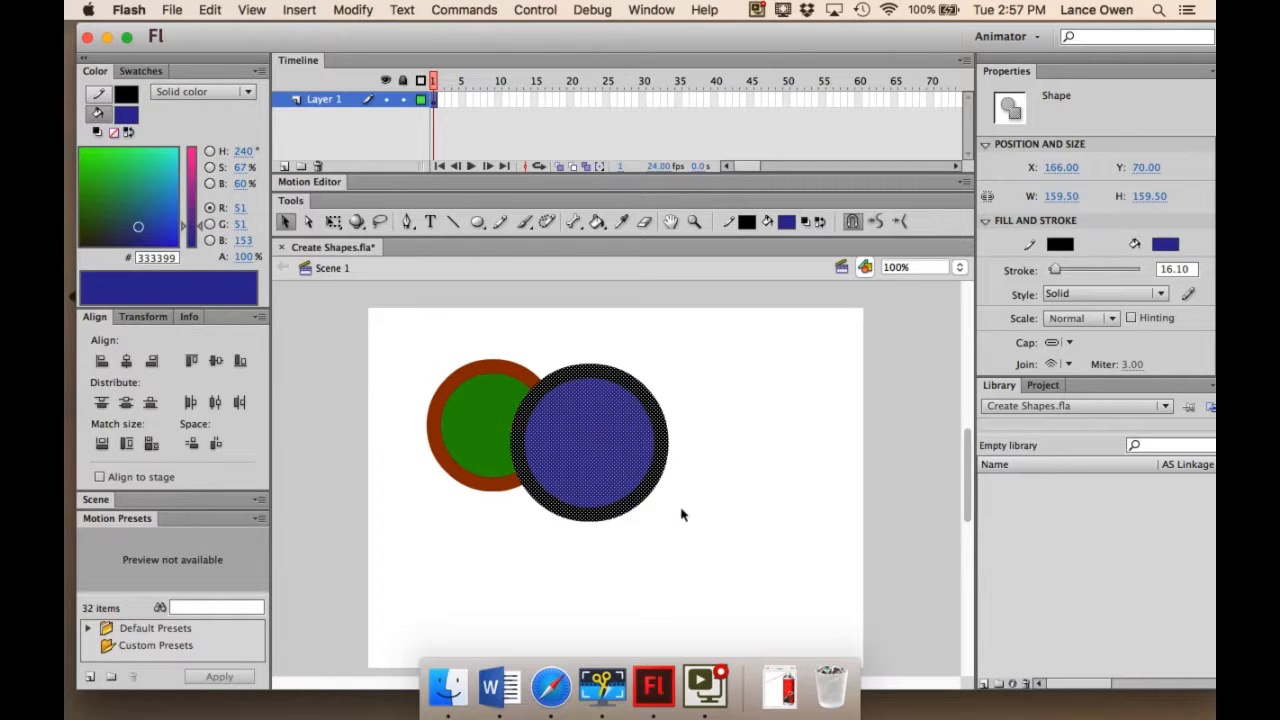
left_click_drag(604, 457, 753, 468)
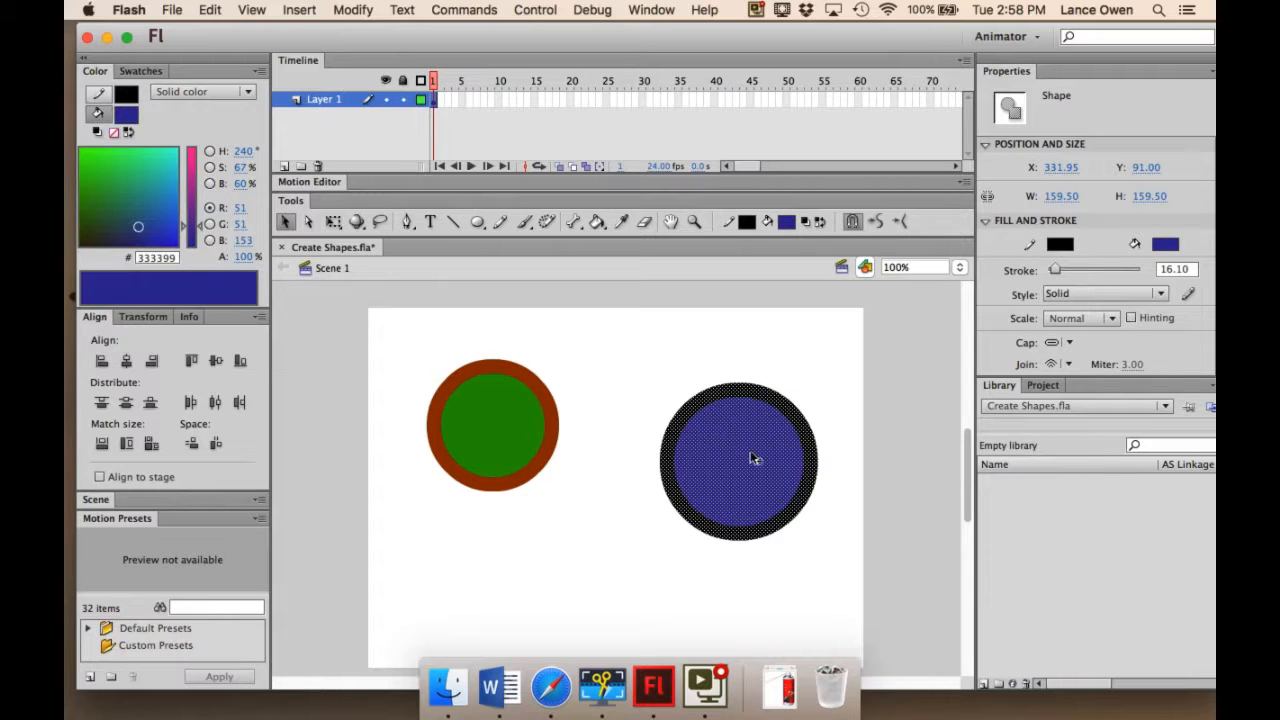
Cut away the green circle's right part by overlapping it with the blue circle, deselecting, and moving the reselected blue circle and outline off.
left_click_drag(751, 466, 590, 427)
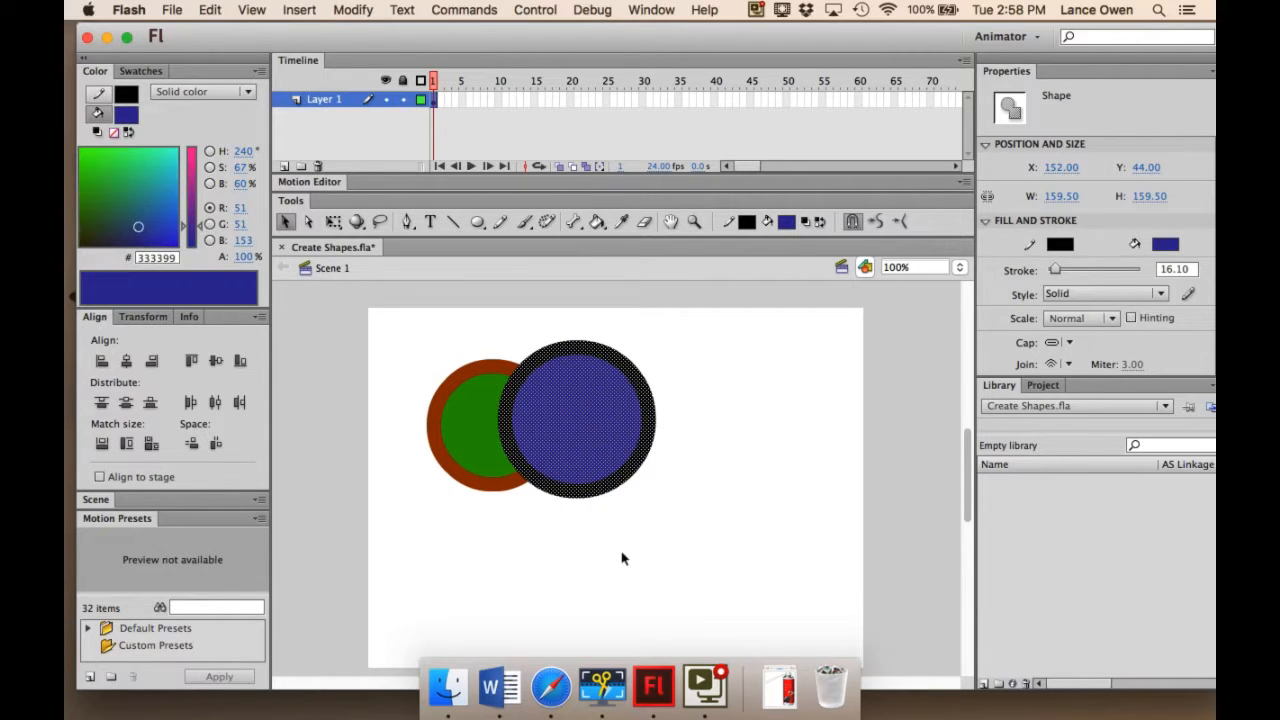
left_click(679, 591)
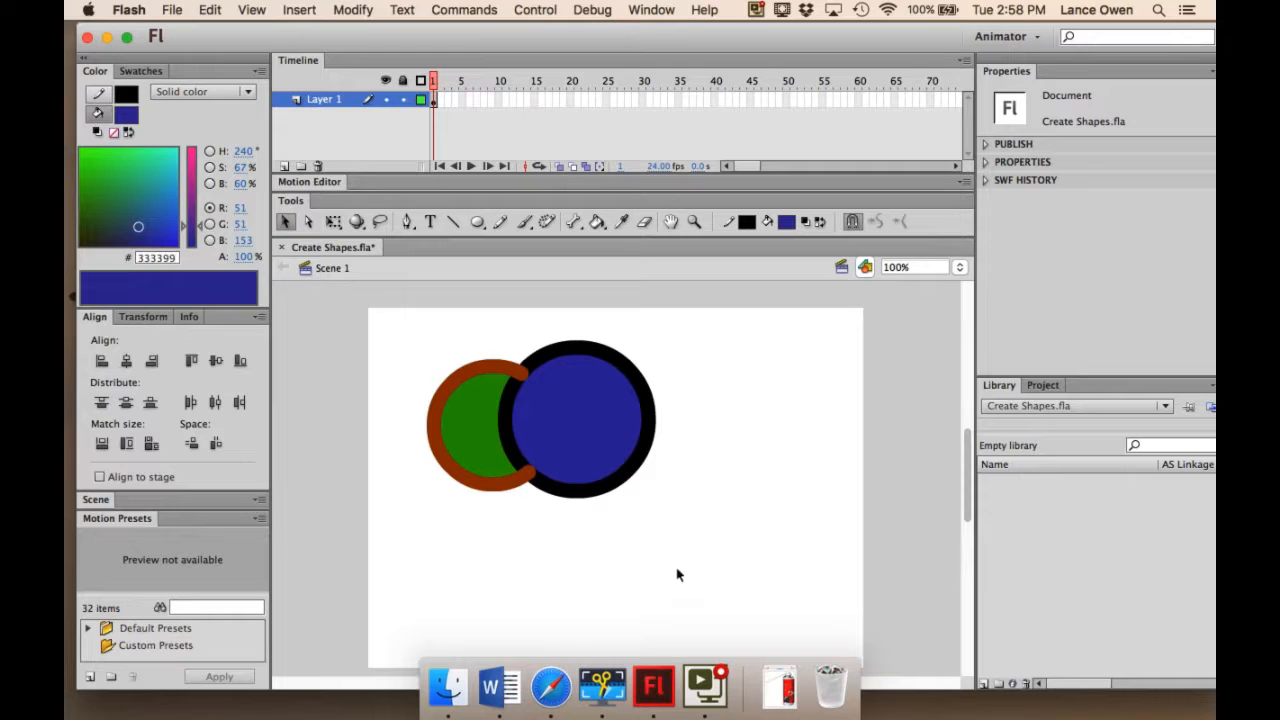
double_click(593, 433)
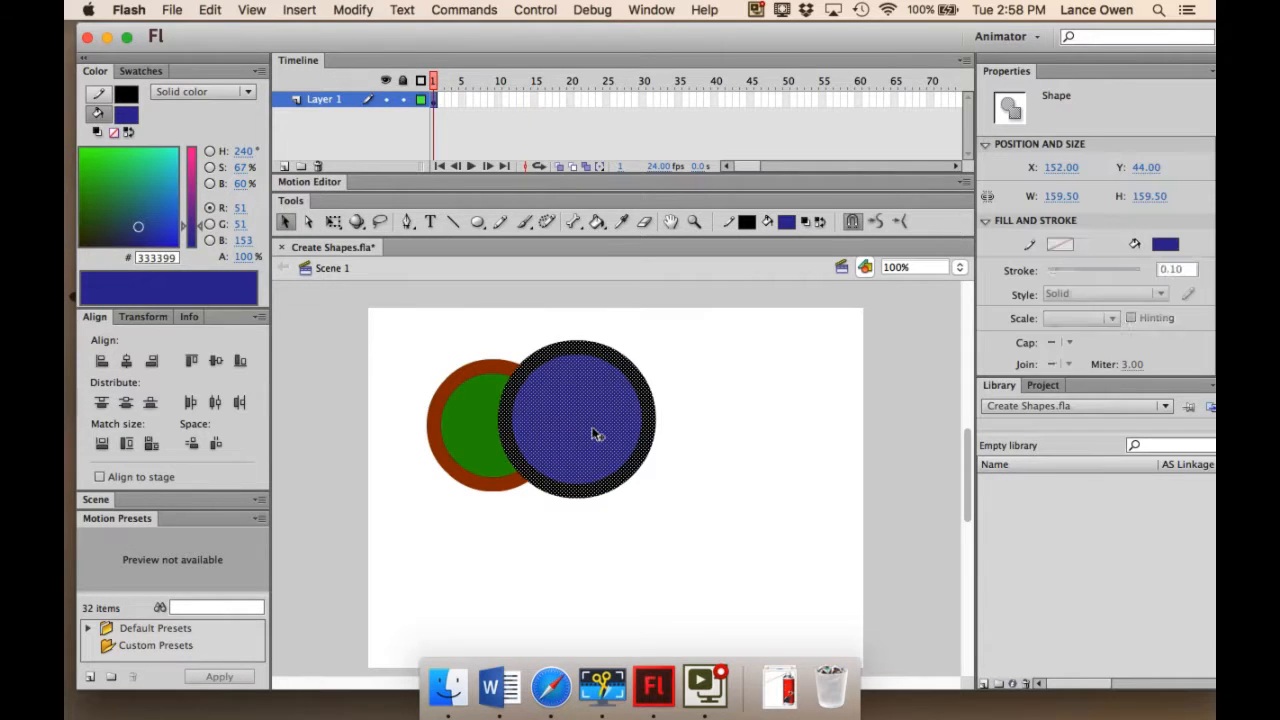
left_click_drag(577, 432, 713, 440)
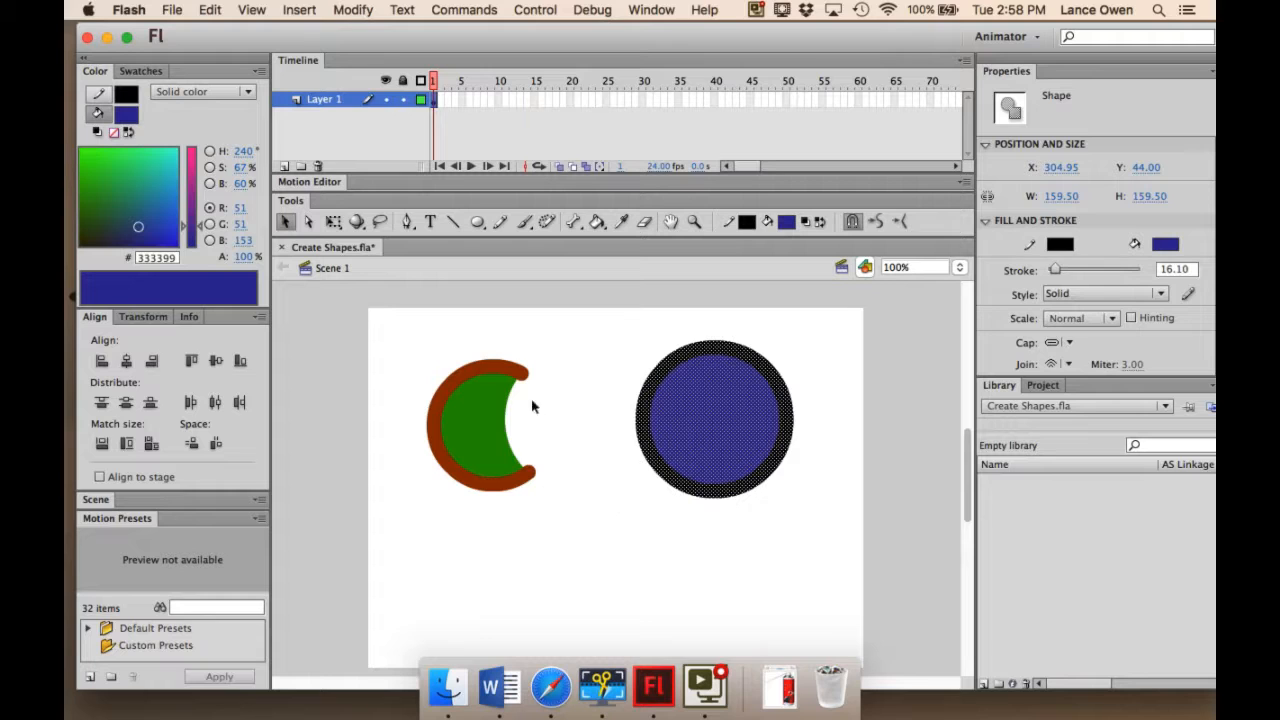
Cut away the green shape's lower part by placing the blue circle over it, deselecting, and moving the reselected blue circle and outline off.
left_click_drag(695, 436, 474, 526)
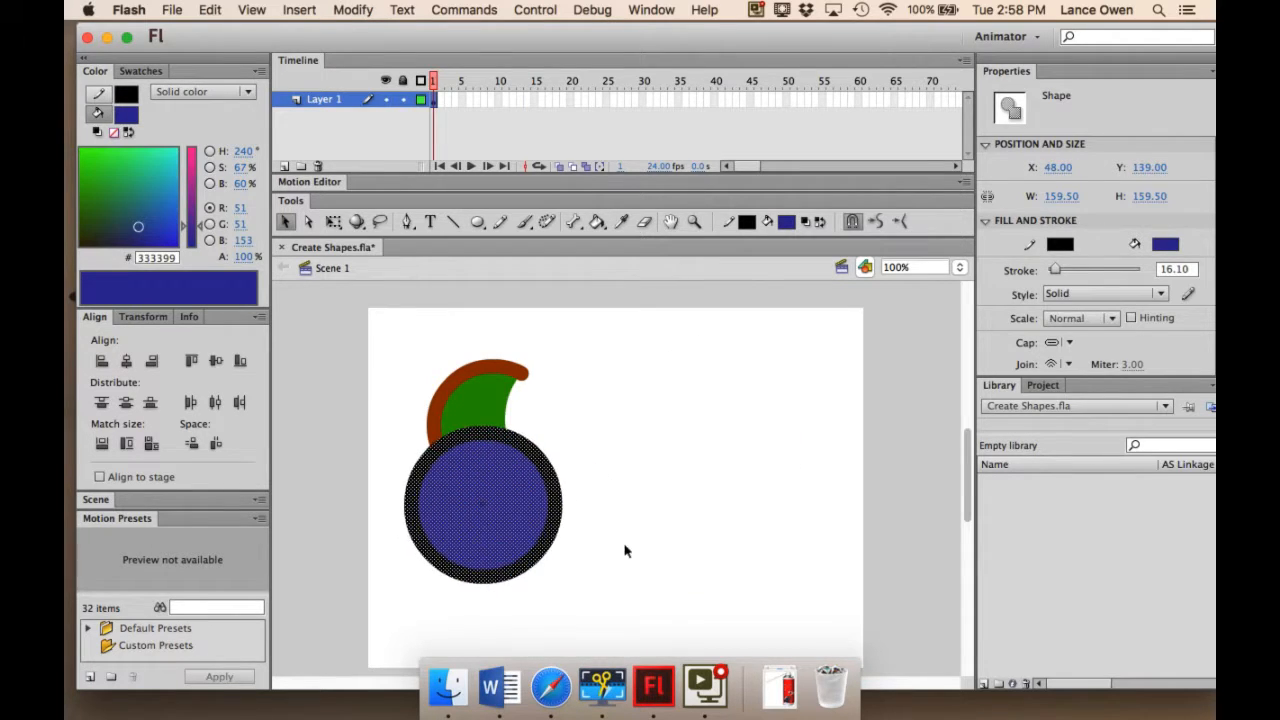
left_click(698, 534)
double_click(498, 527)
left_click_drag(491, 520, 677, 548)
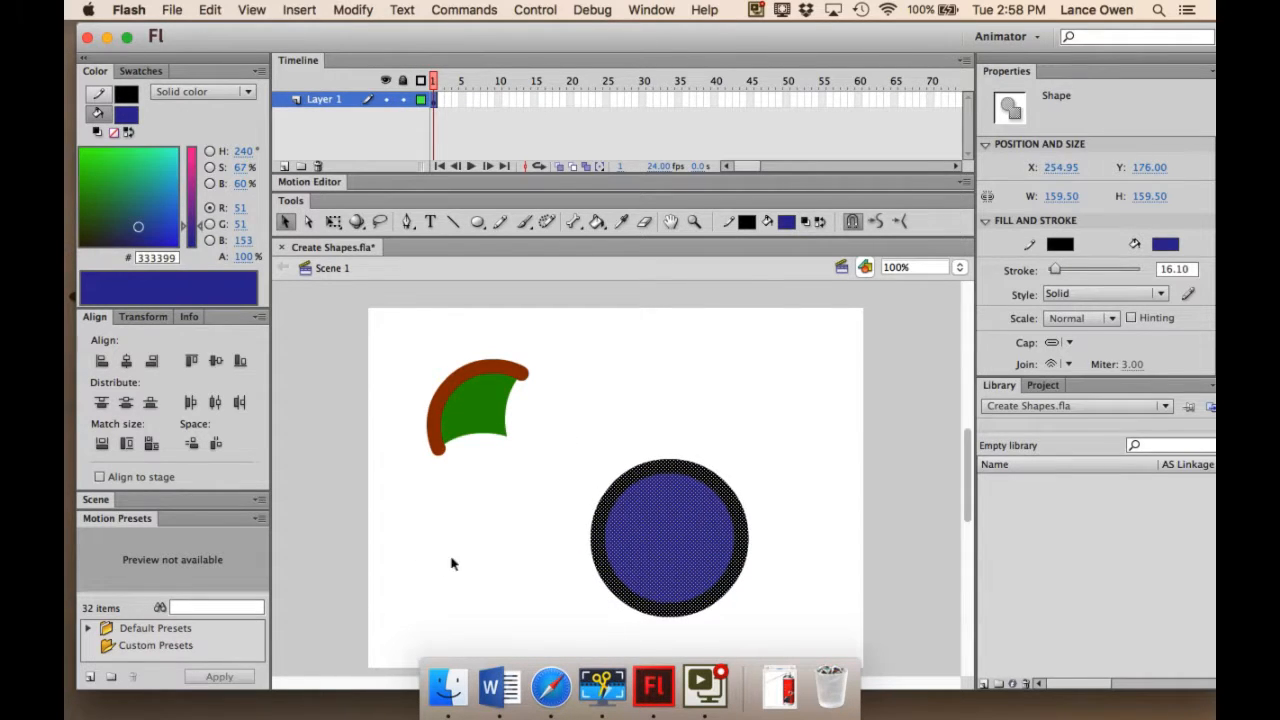